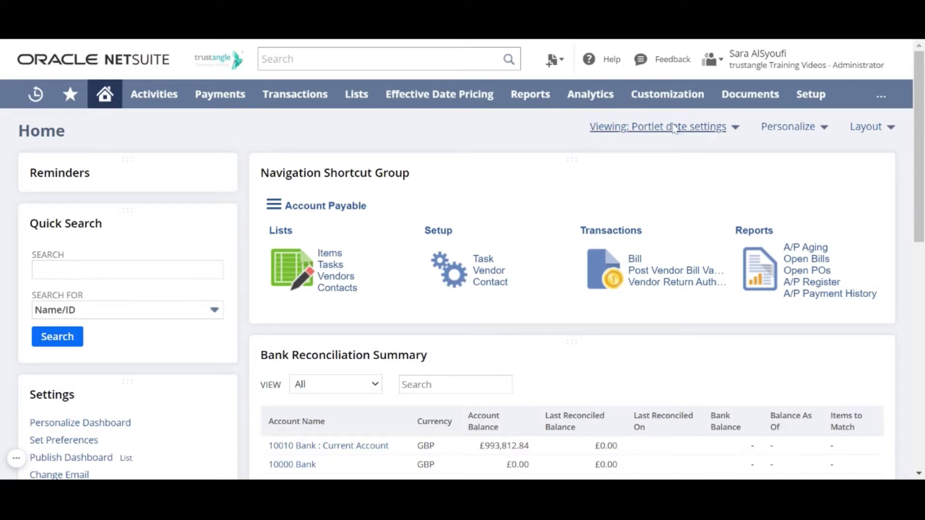
Open the accounting lists and check the available list types, keeping the filter on Price Level.
mouse_move(807, 102)
mouse_move(810, 185)
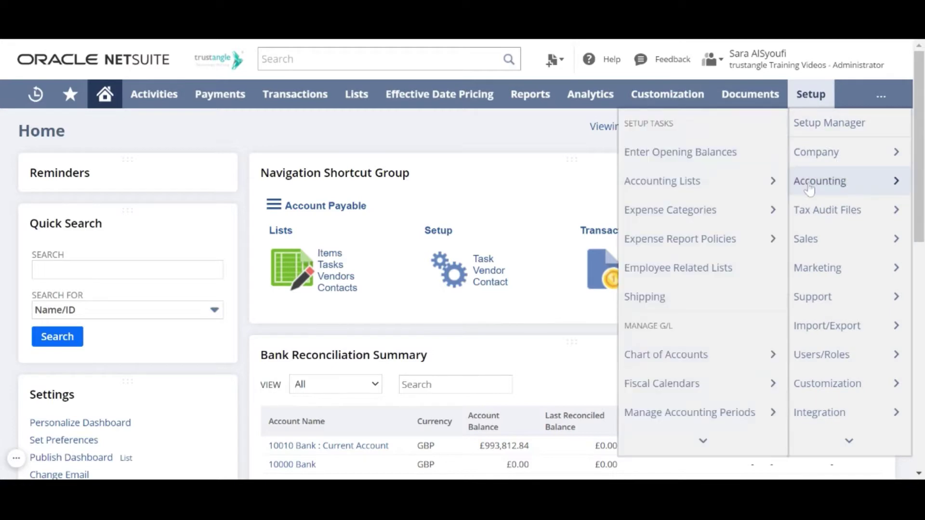
mouse_move(715, 182)
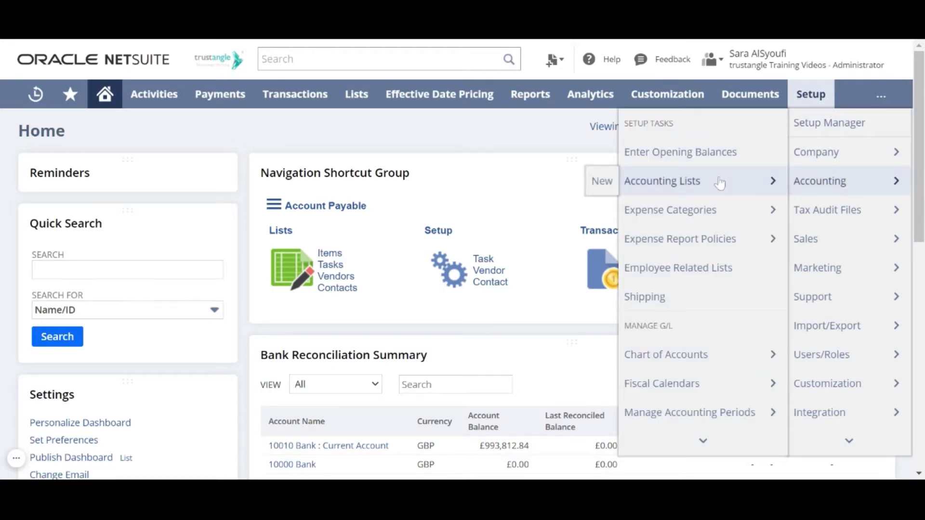
left_click(724, 183)
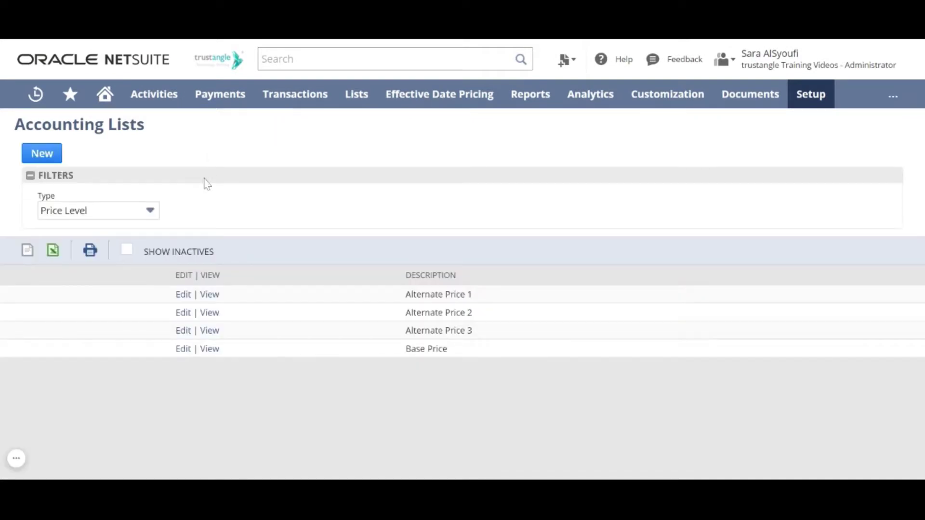
left_click(115, 214)
left_click(208, 215)
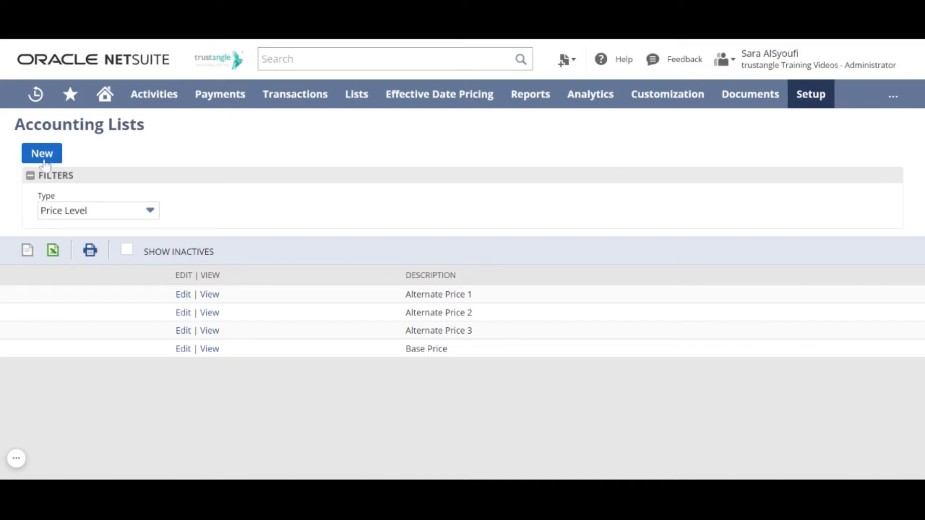
Rename the Alternate Price 1 price level as B2B Price and set its markup/discount to 10.00%.
left_click(183, 296)
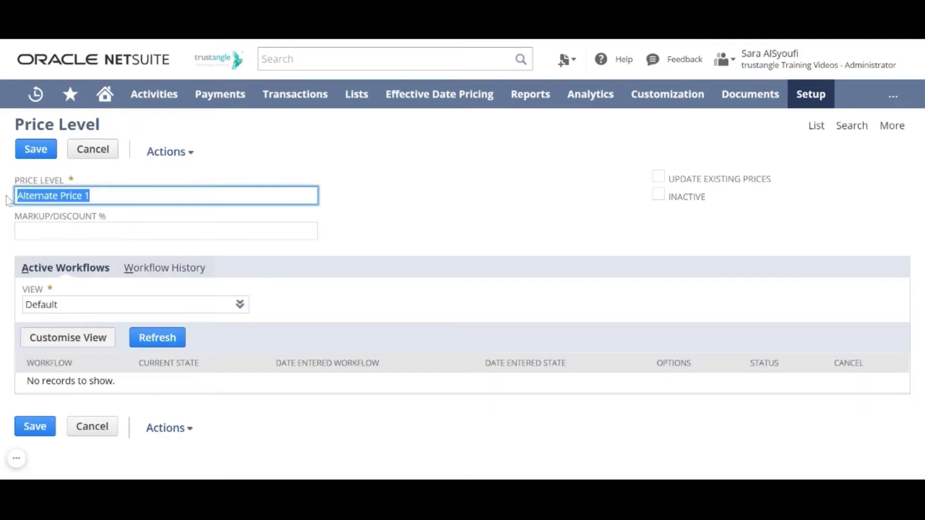
key("BackSpace")
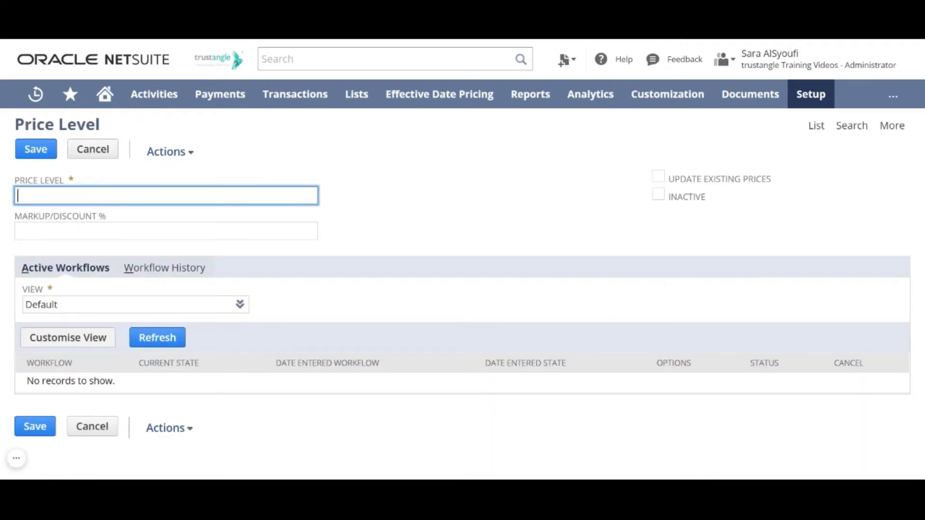
type("B2B Price")
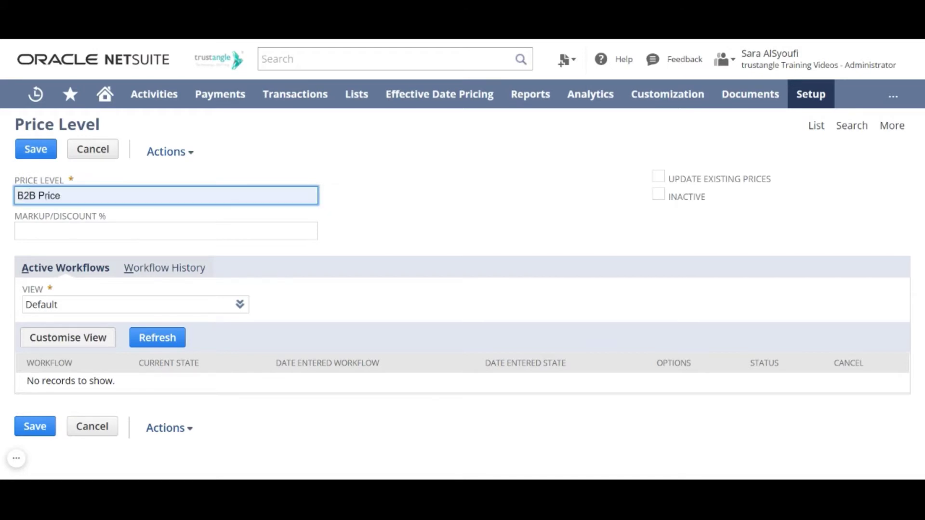
left_click(120, 215)
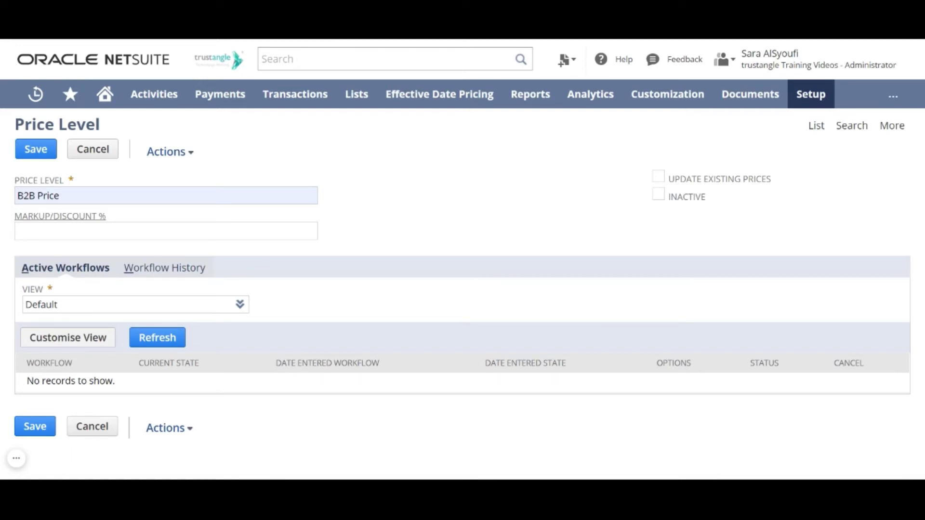
left_click(97, 230)
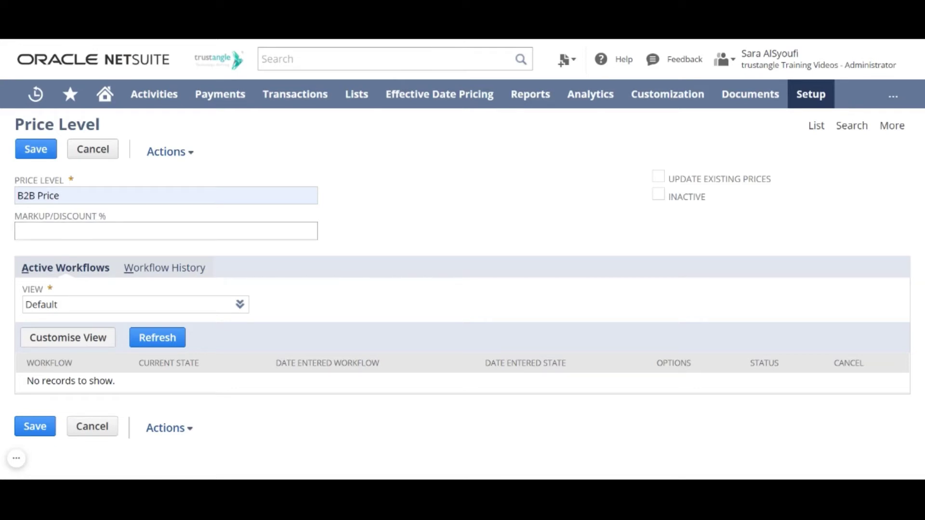
left_click(124, 223)
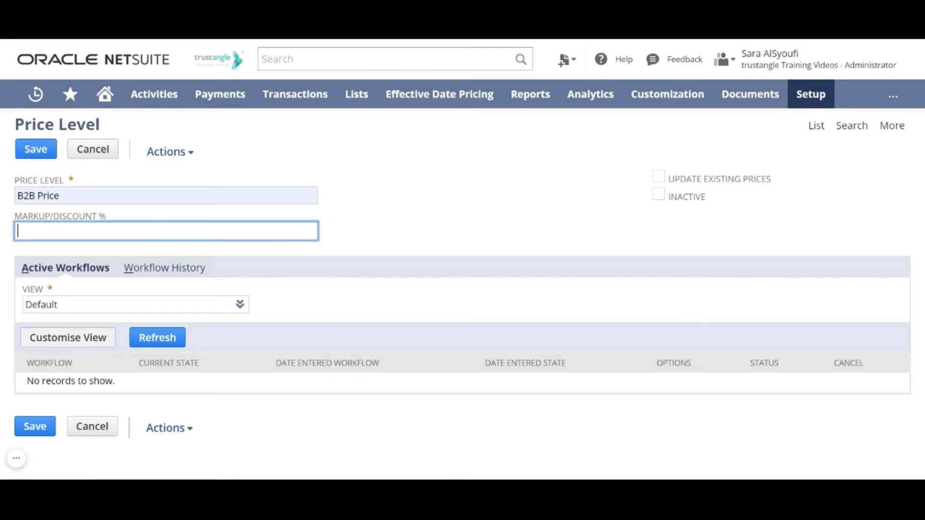
type("10.00%")
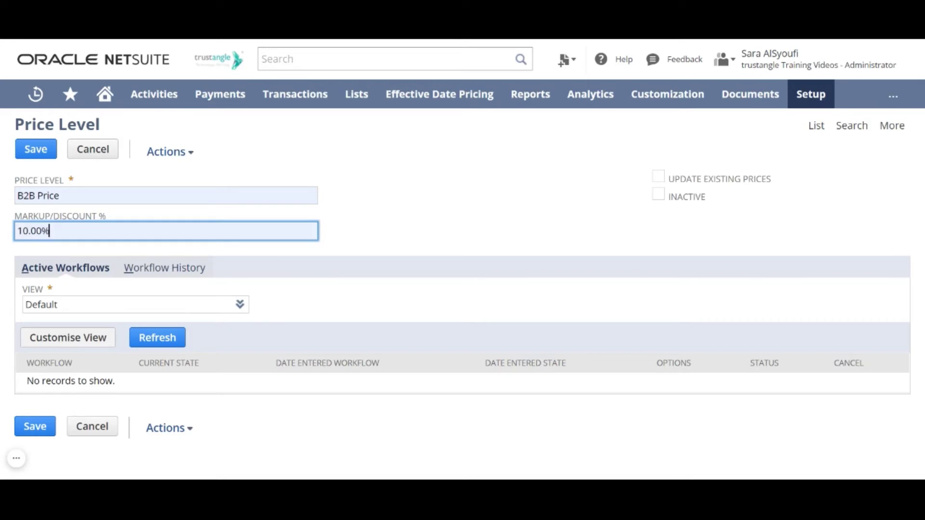
left_click(137, 222)
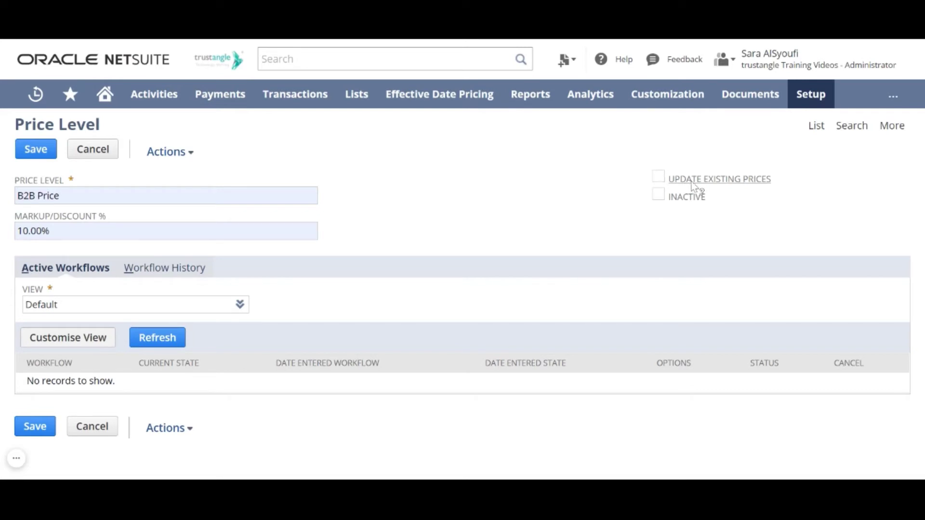
Enable updating existing prices for the B2B Price level, leave it active, and save it.
left_click(658, 183)
left_click(659, 195)
left_click(658, 196)
left_click(30, 159)
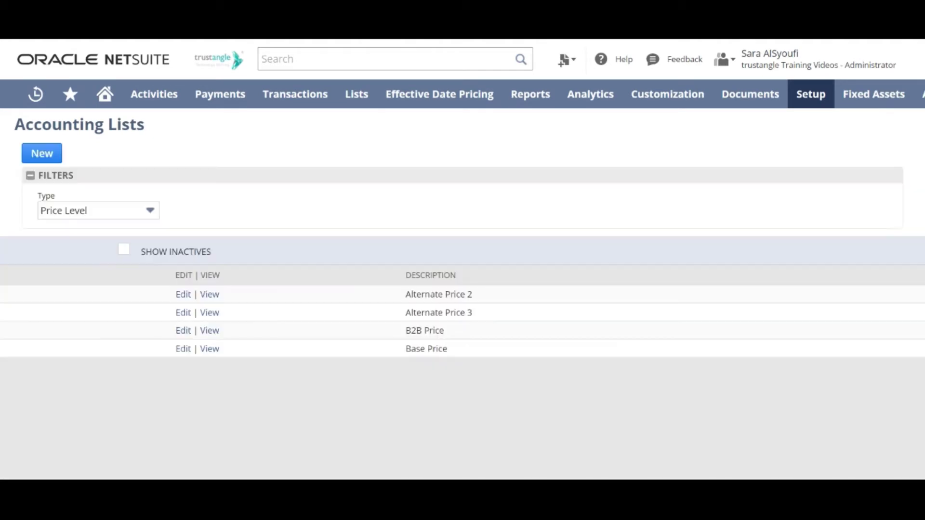
Change the Alternate Price 2 level to B2C Price with a -10.00% markup/discount and existing prices updated, and save it.
left_click(184, 294)
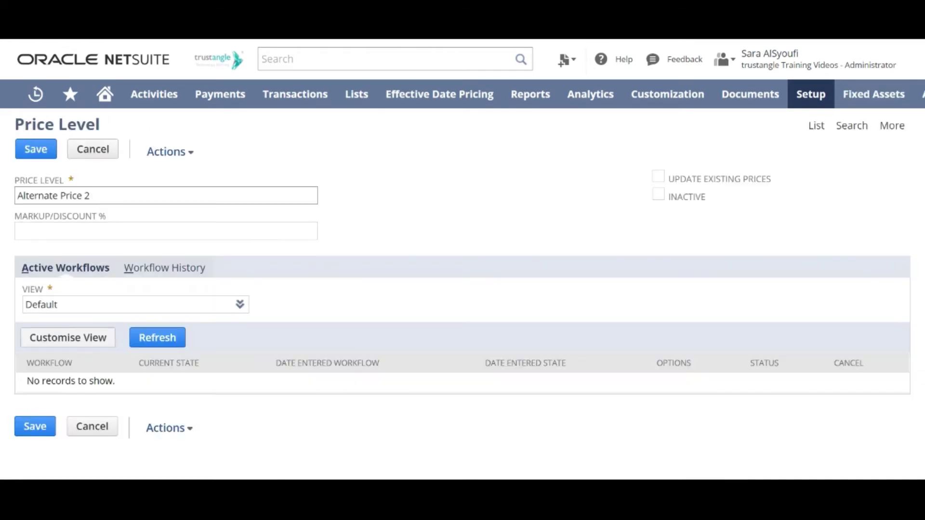
left_click_drag(89, 195, 4, 201)
key("BackSpace")
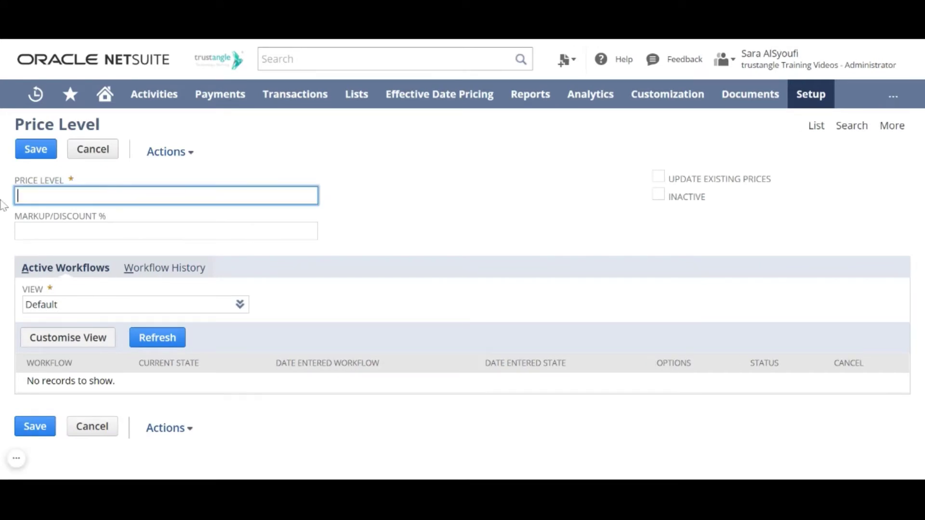
type("b2C Price")
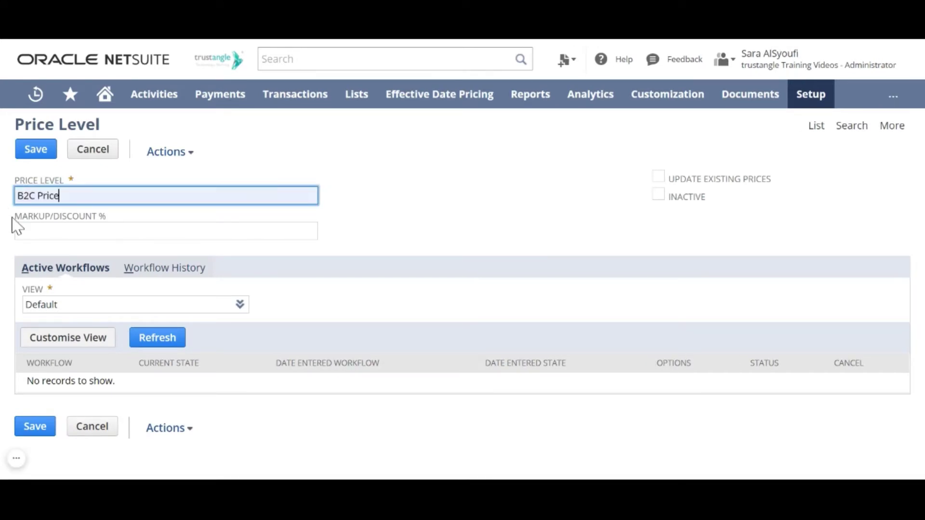
key("Tab")
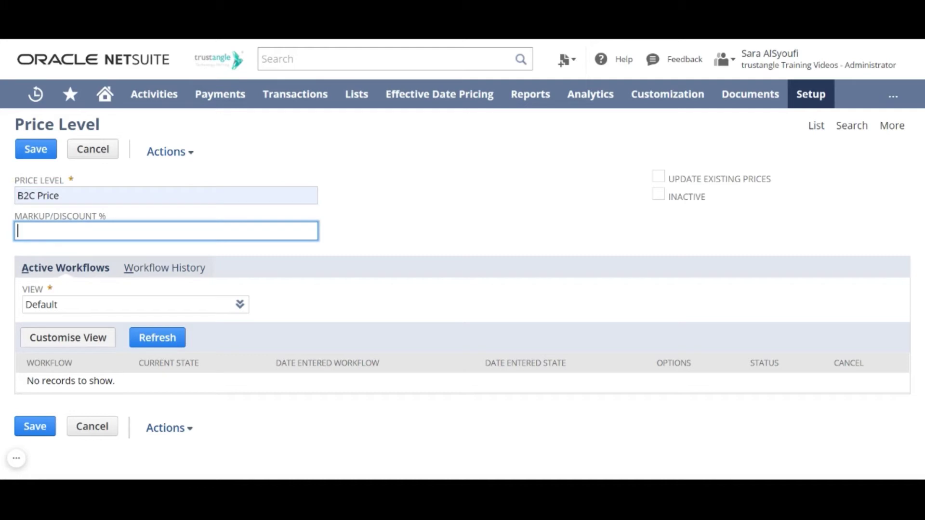
type("-10.00%")
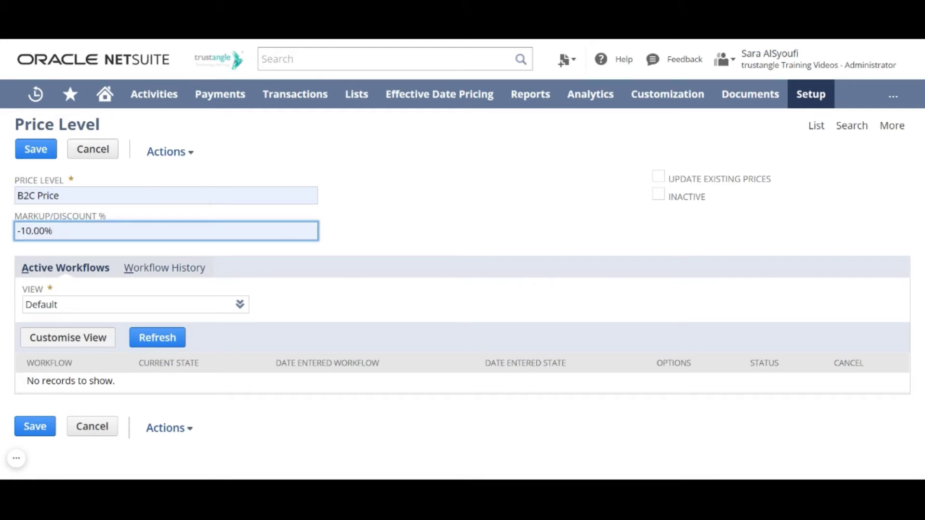
left_click(658, 178)
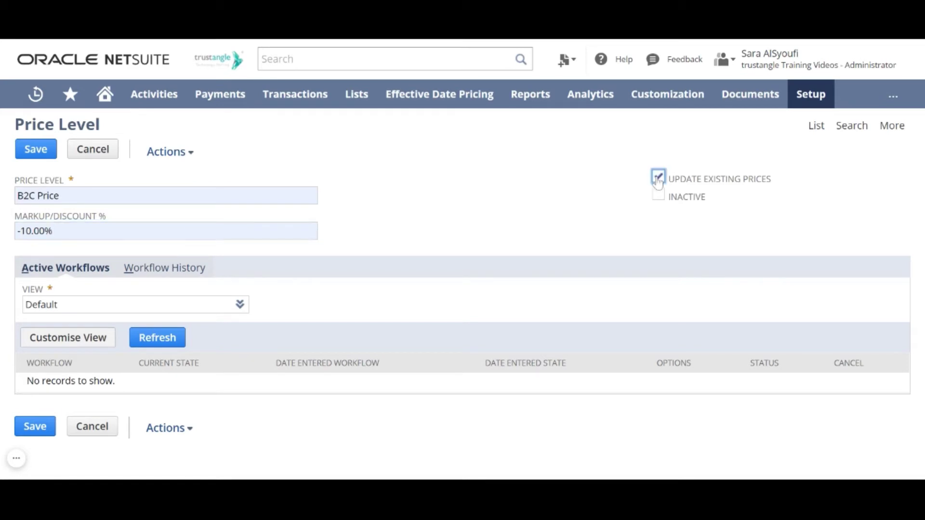
left_click(40, 153)
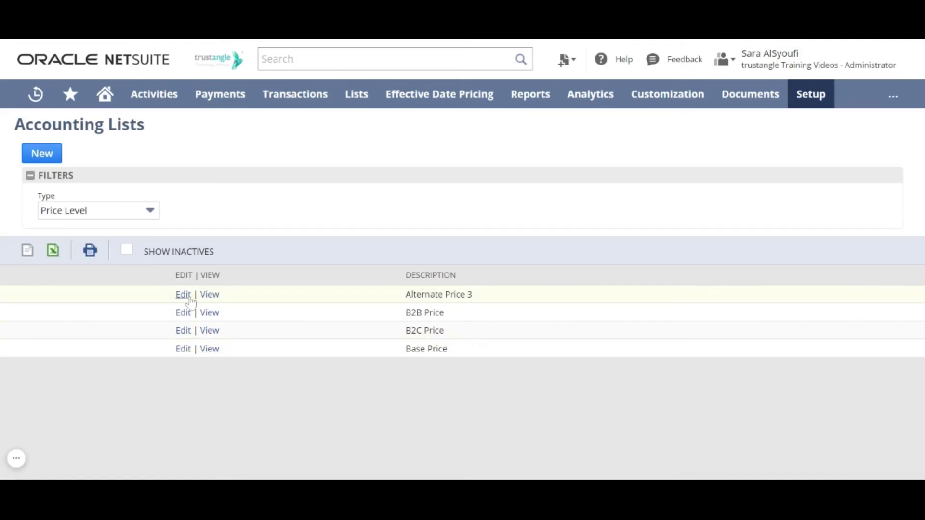
Rename the Alternate Price 3 level as VIP Price with a blank markup/discount, enable updating existing prices, and save it.
left_click(183, 294)
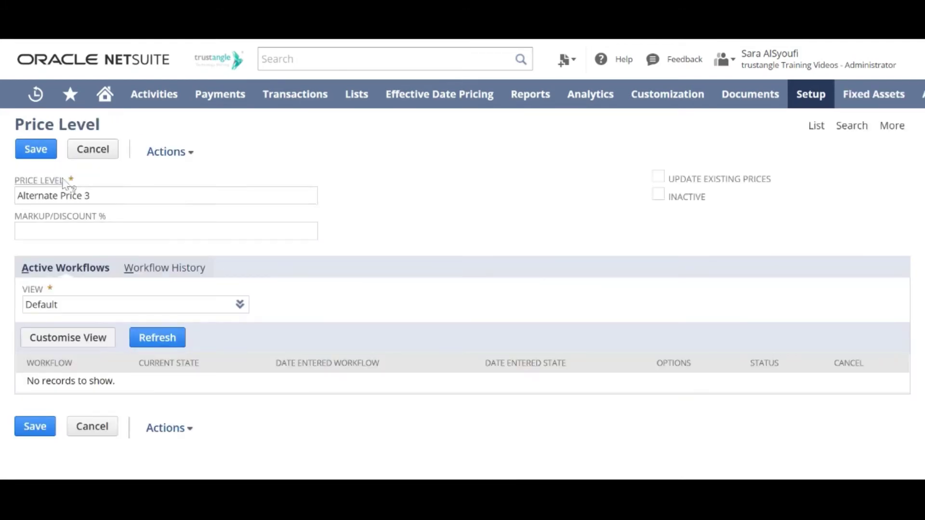
left_click_drag(91, 196, 8, 200)
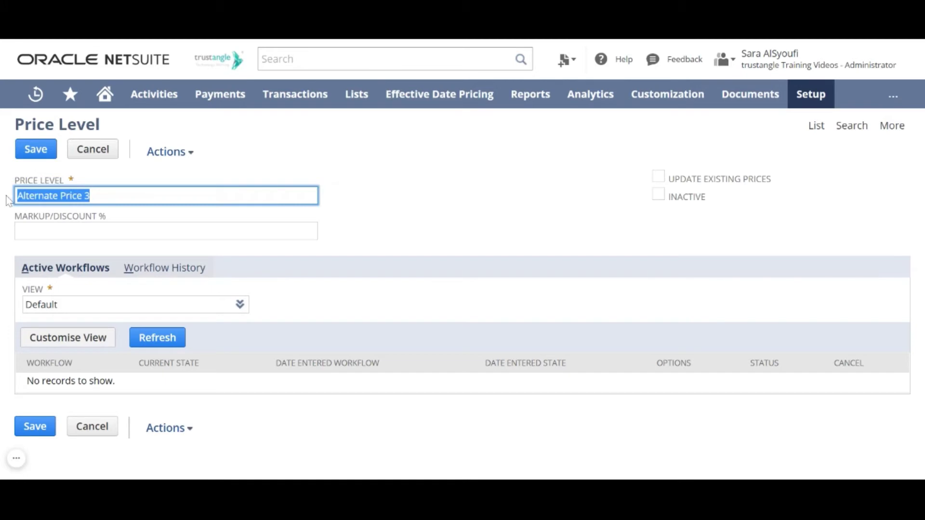
type("VIP Price")
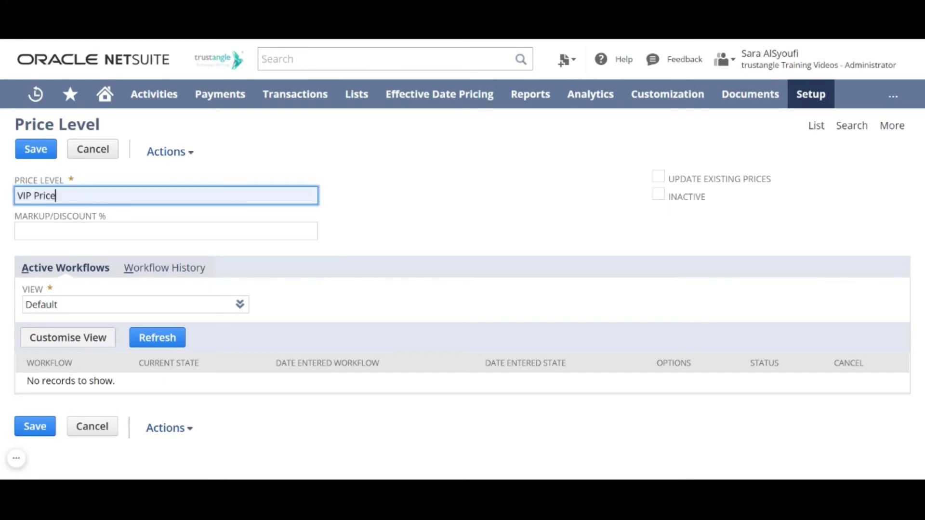
left_click(38, 233)
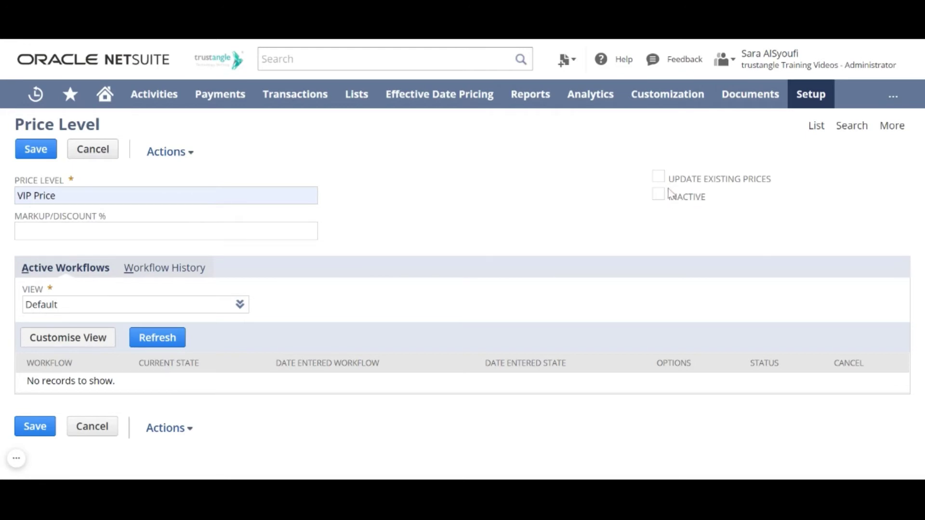
left_click(658, 177)
left_click(37, 150)
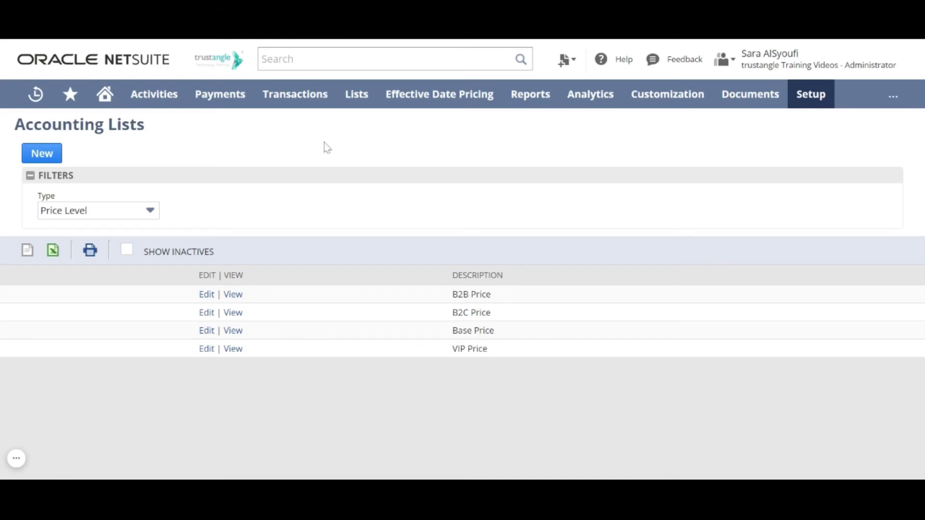
Open inventory item K-001 for editing and set its Base Price in SAR to 100.
mouse_move(356, 101)
mouse_move(401, 153)
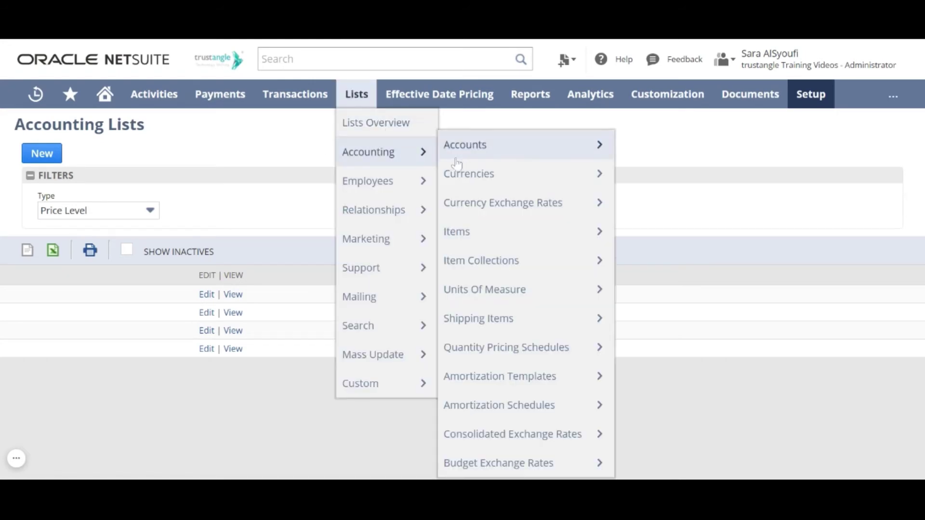
mouse_move(503, 236)
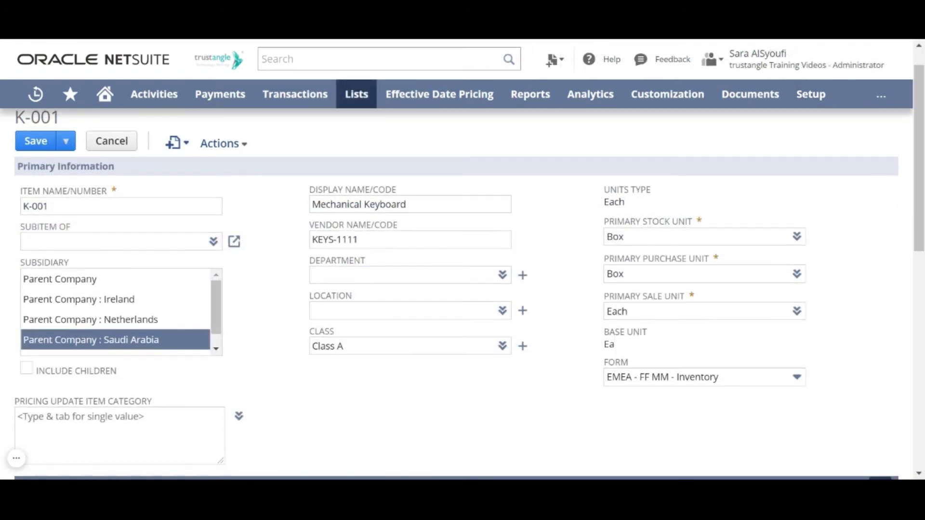
scroll(53, 185, "down", 6)
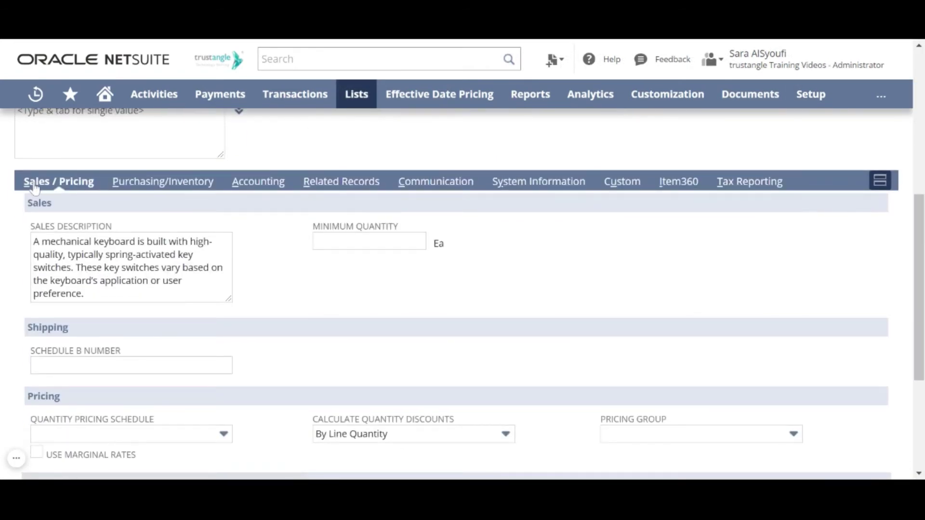
scroll(261, 298, "down", 1)
scroll(260, 298, "down", 3)
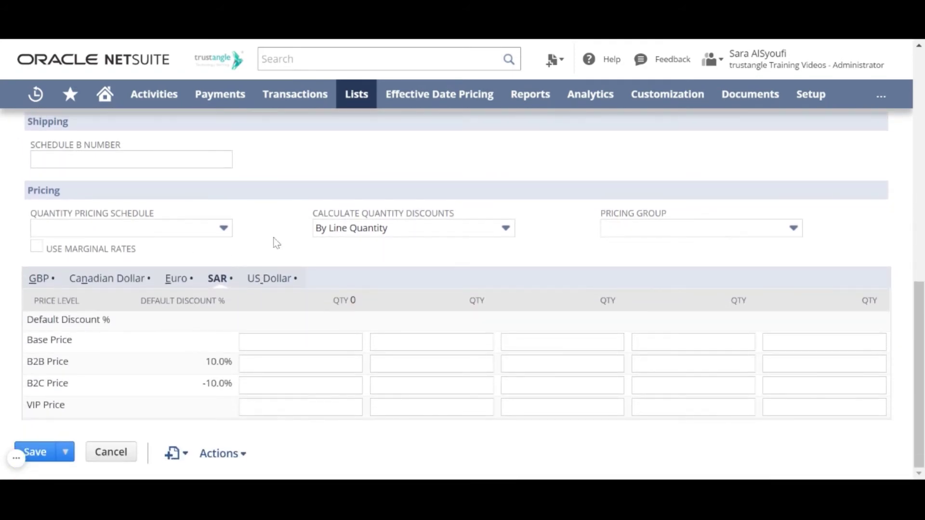
left_click(301, 342)
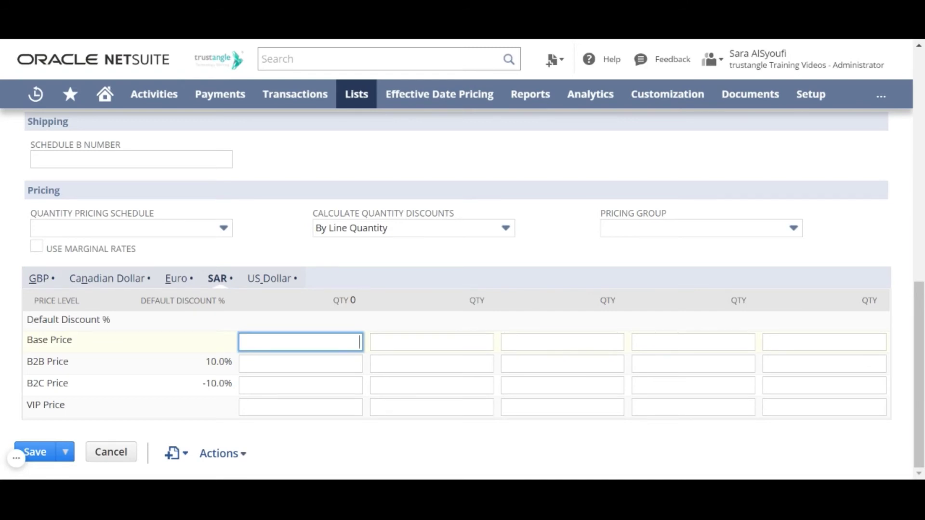
type("100")
left_click(297, 250)
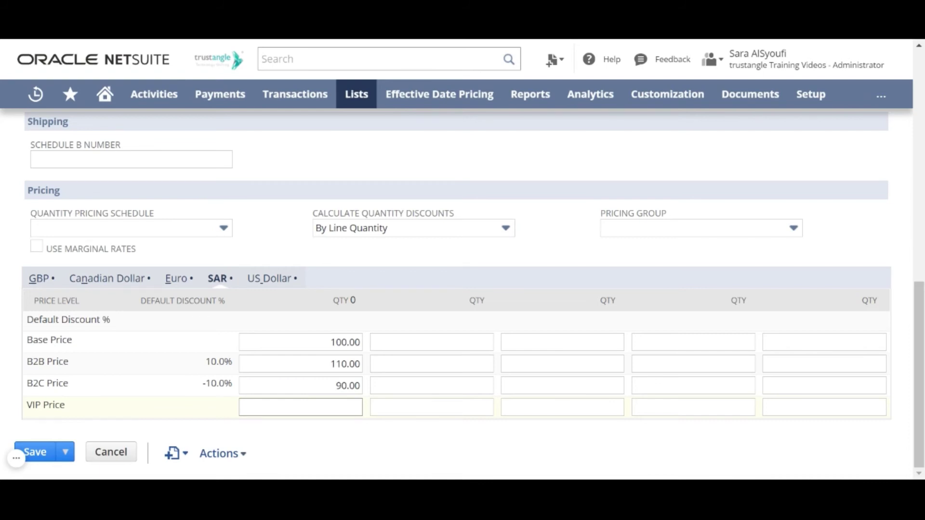
Set the VIP Price of item K-001 in SAR to 80 and save the item.
left_click(301, 407)
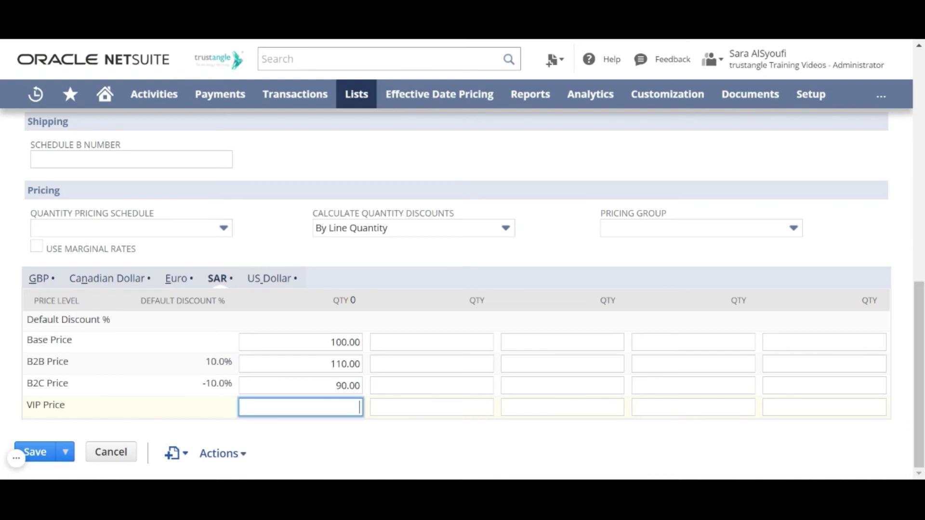
type("80")
left_click(288, 437)
scroll(243, 209, "up", 15)
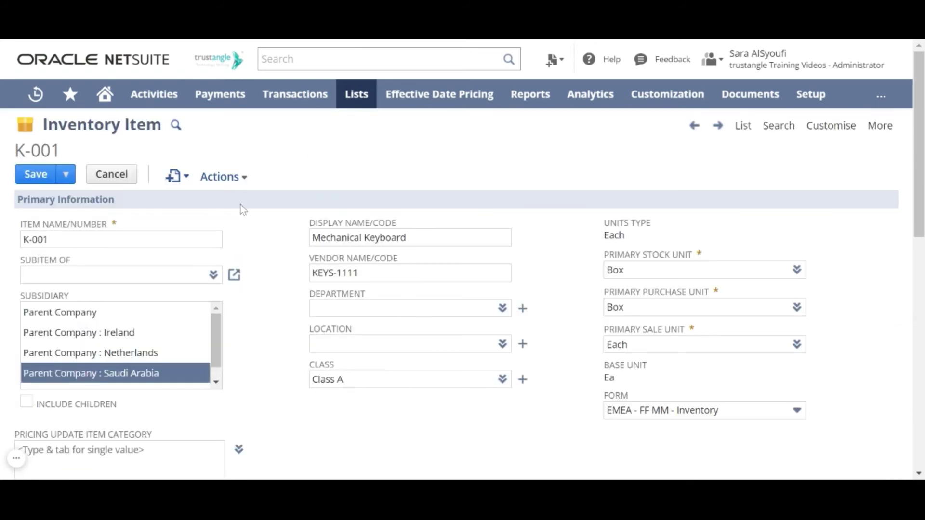
left_click(37, 174)
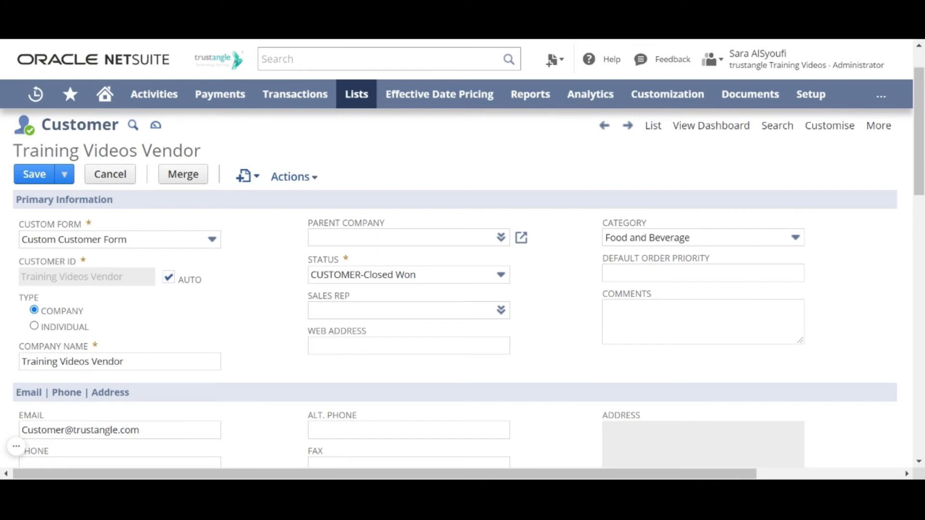
Set the customer's financial Price Level to B2B Price and save the Training Videos Vendor record.
scroll(279, 252, "down", 6)
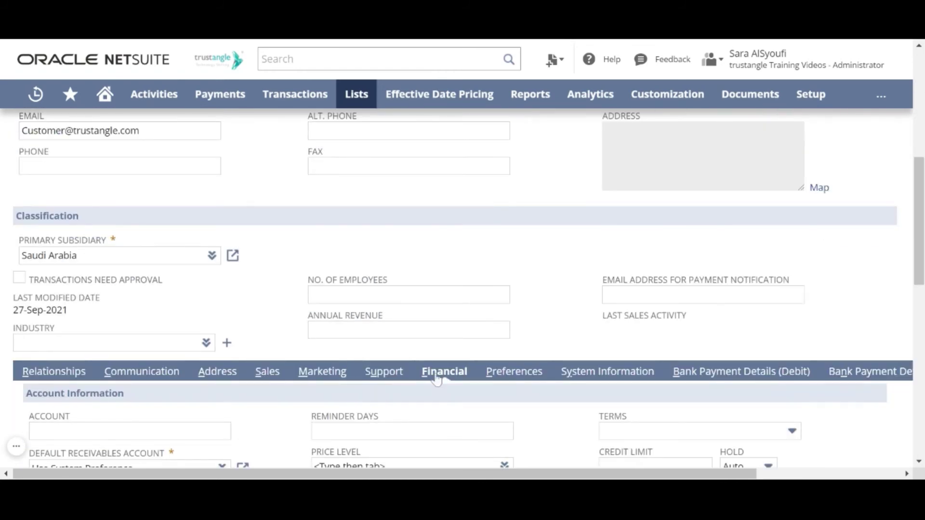
scroll(447, 380, "down", 2)
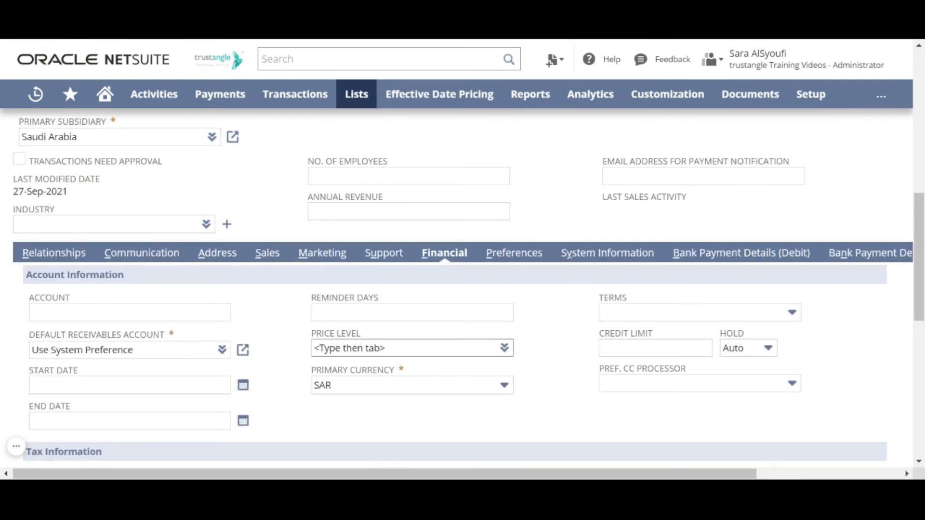
left_click(504, 347)
left_click(491, 370)
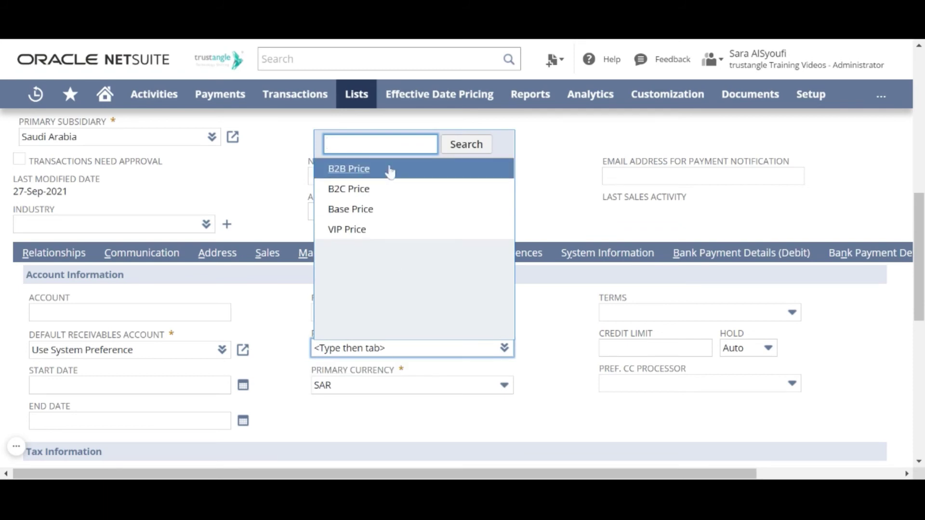
left_click(360, 171)
scroll(165, 231, "up", 4)
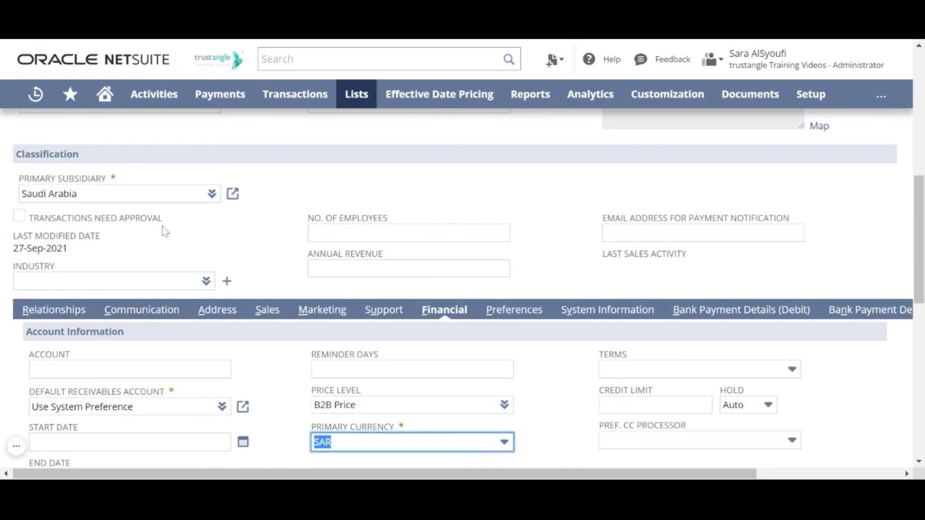
scroll(166, 231, "up", 3)
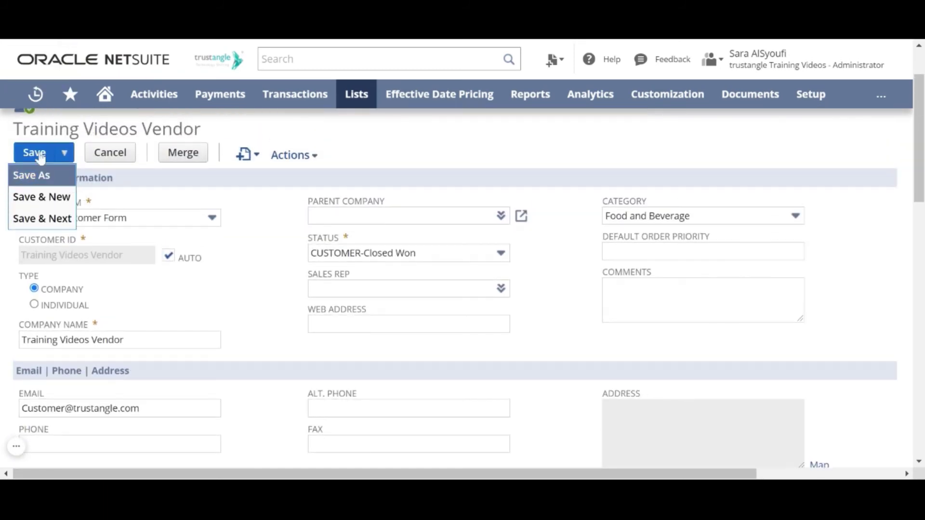
left_click(39, 154)
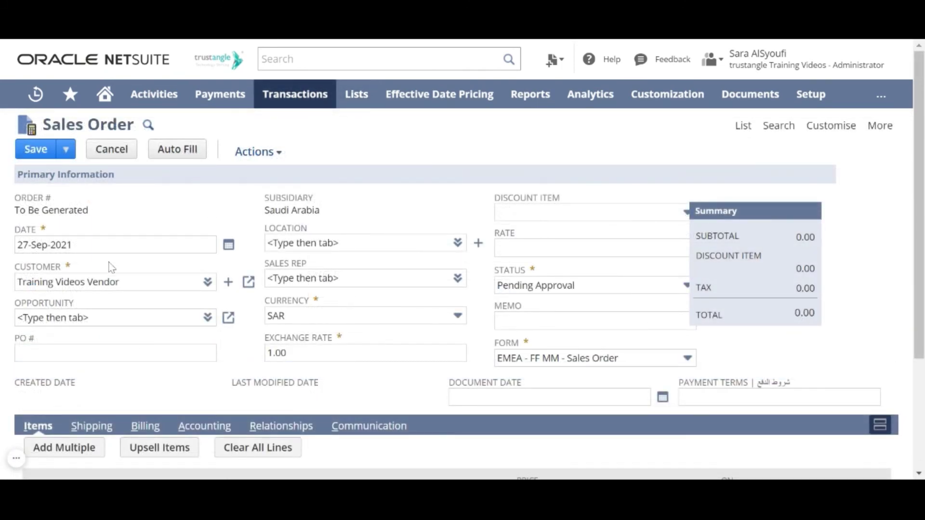
Enter item K-001 on the first item line of the Training Videos Vendor sales order, finding it with "%ke".
left_click(113, 282)
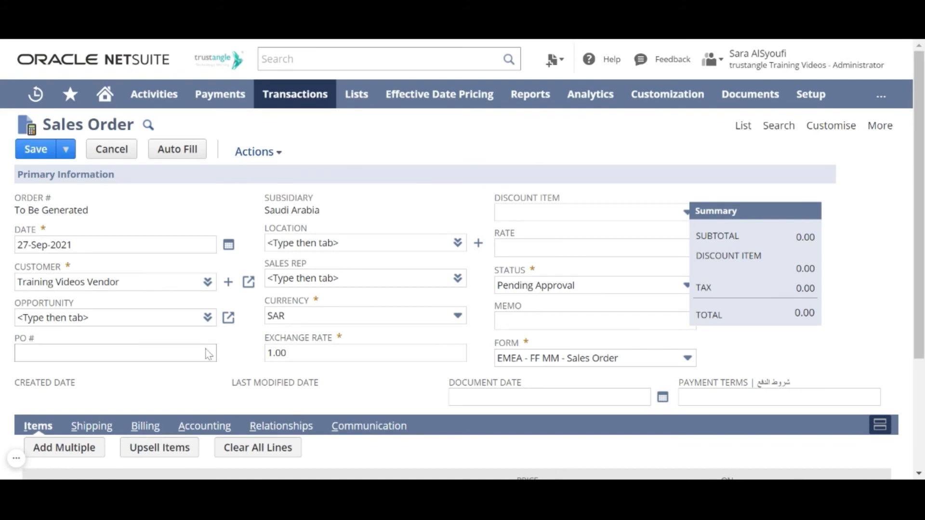
scroll(165, 362, "down", 3)
left_click(134, 379)
left_click(104, 380)
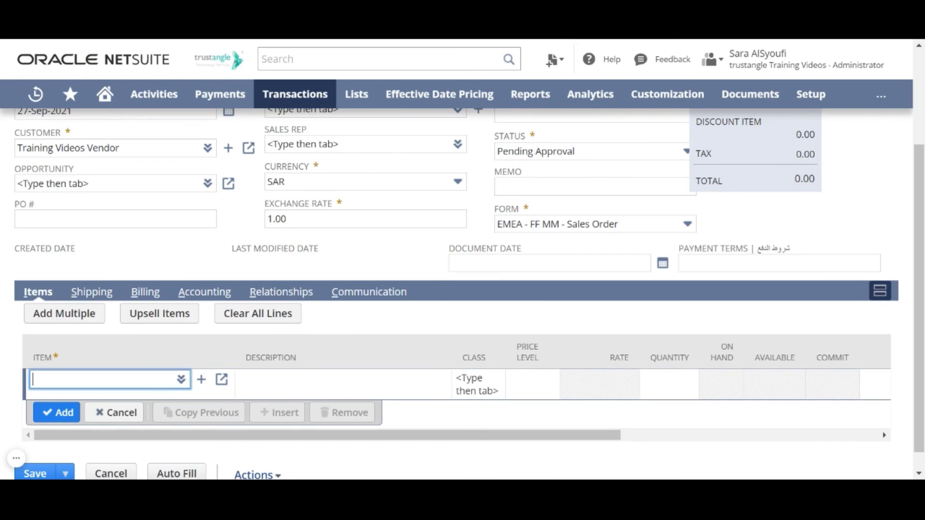
type("%ke")
key("Tab")
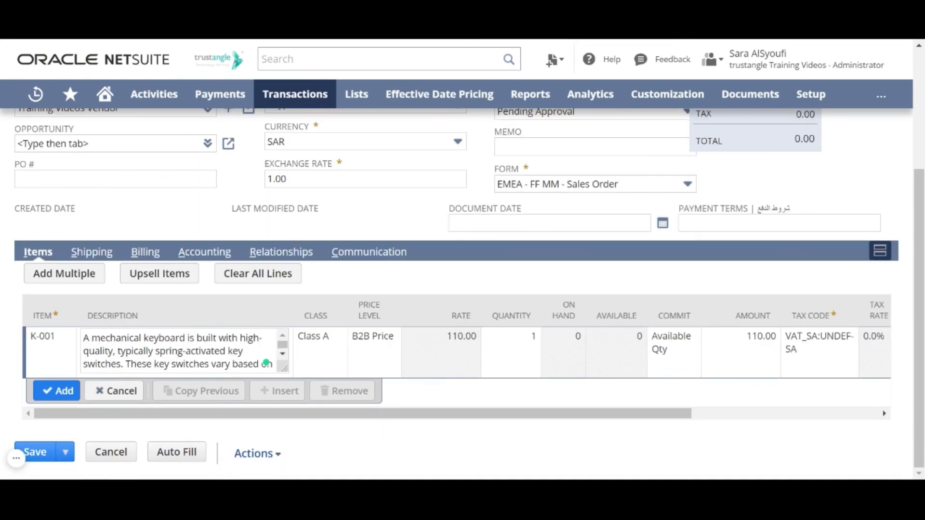
Review the price level options offered for the K-001 line without choosing a different one.
left_click(385, 339)
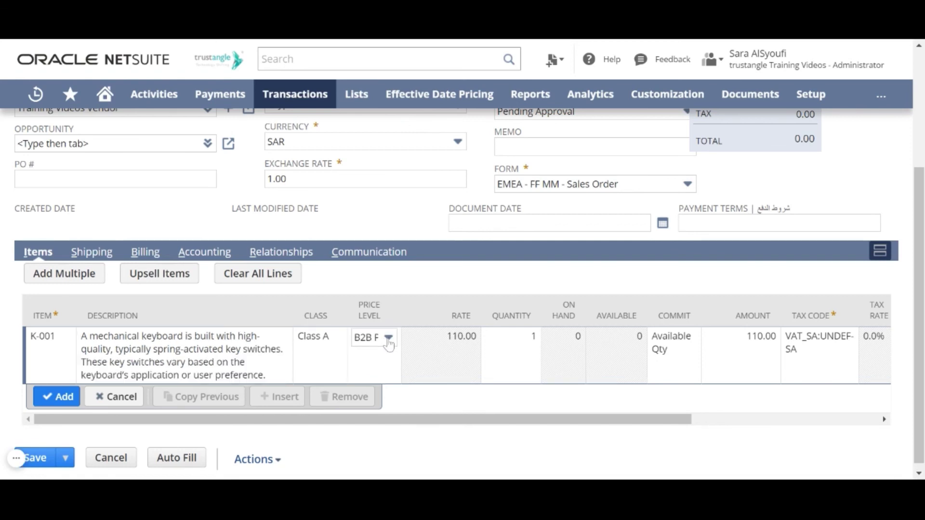
left_click(388, 339)
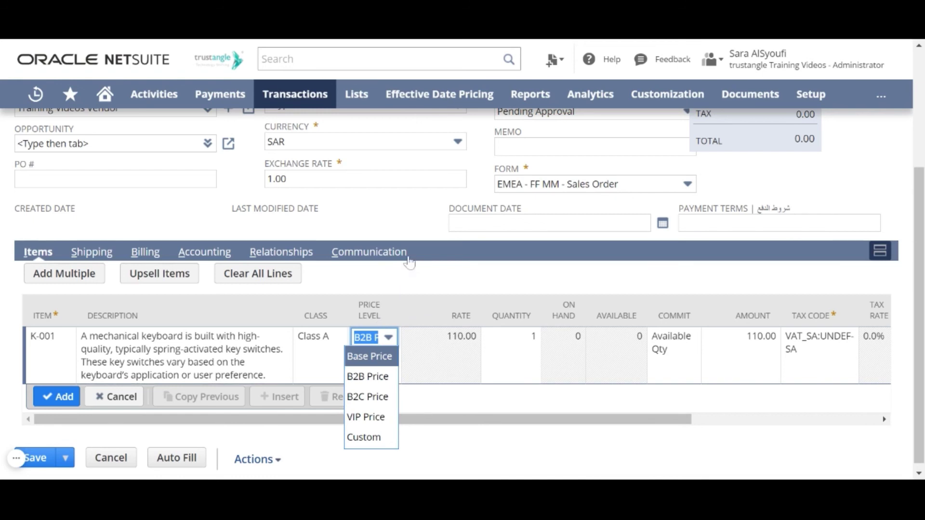
left_click(412, 274)
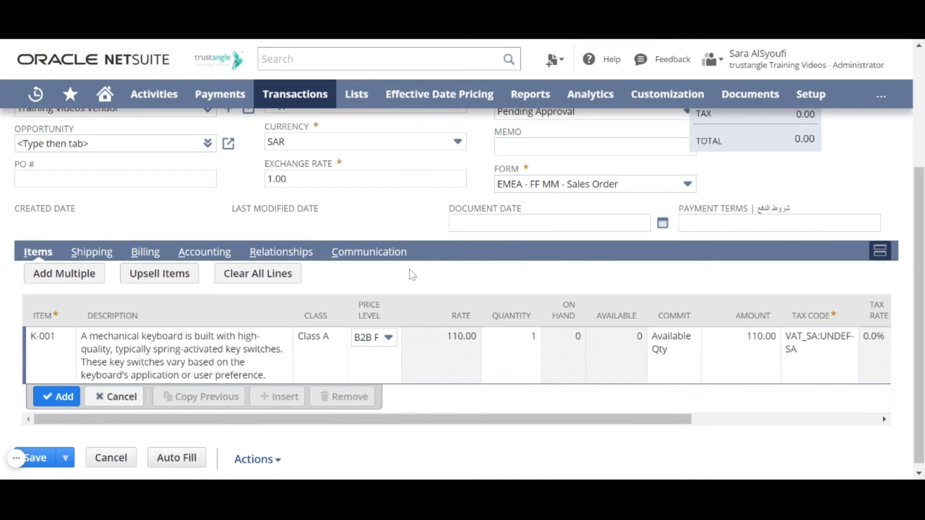